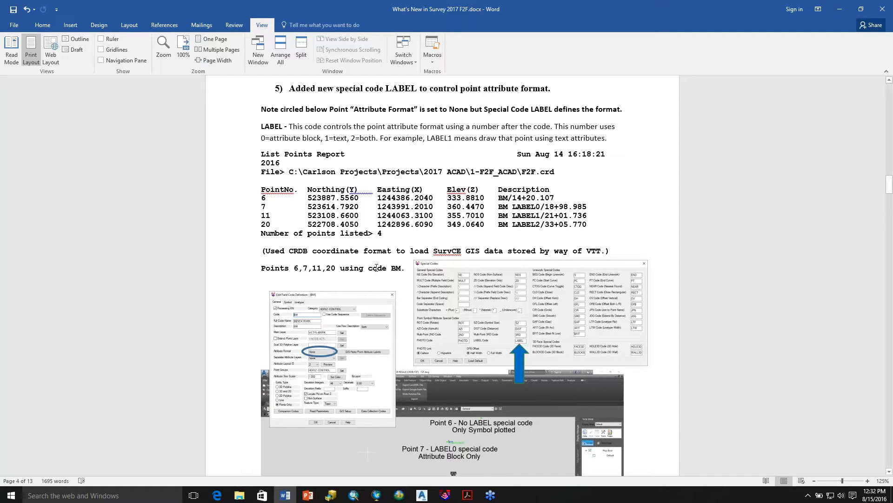
scroll(377, 267, "down", 1)
scroll(315, 89, "down", 1)
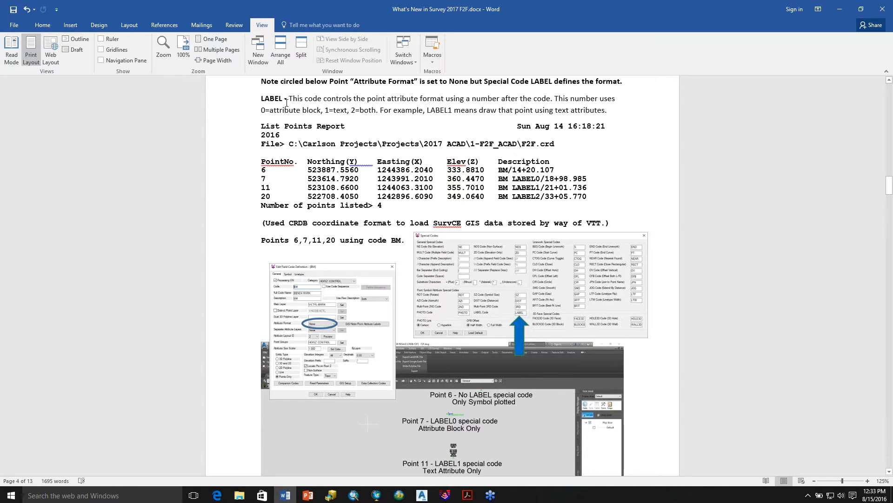
scroll(286, 100, "up", 1)
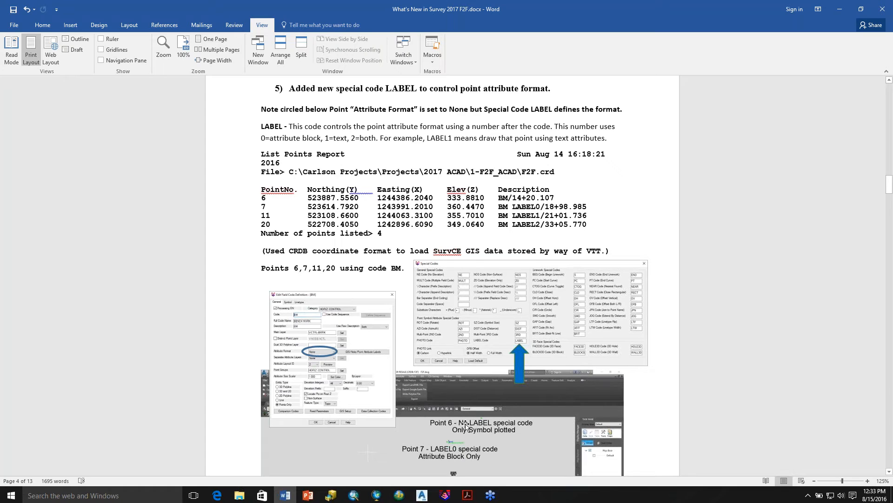
scroll(462, 423, "down", 3)
scroll(469, 422, "down", 1)
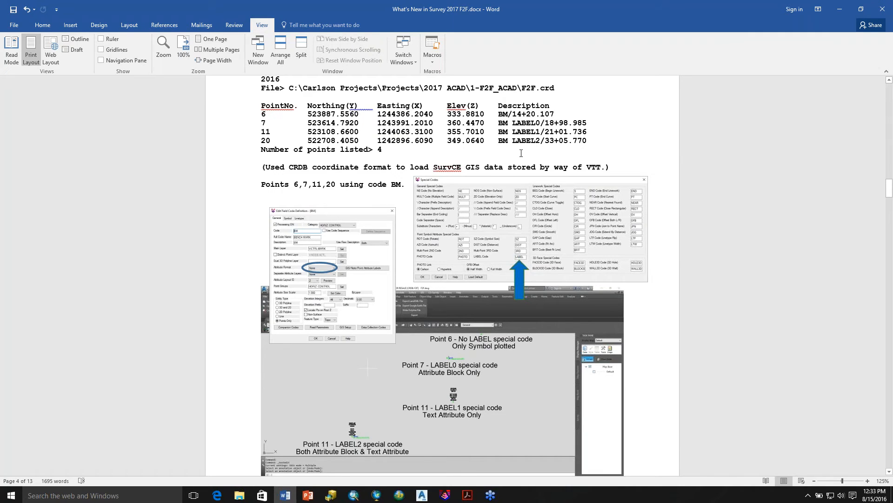
scroll(520, 152, "up", 3)
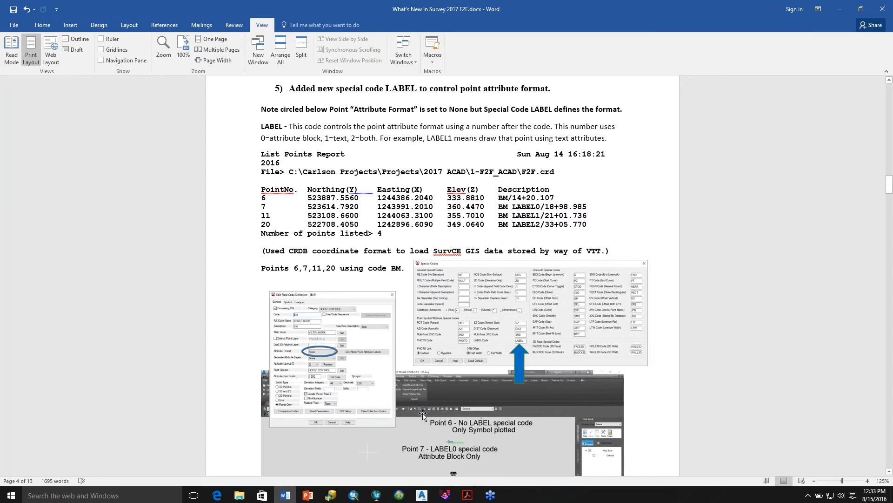
scroll(423, 416, "down", 3)
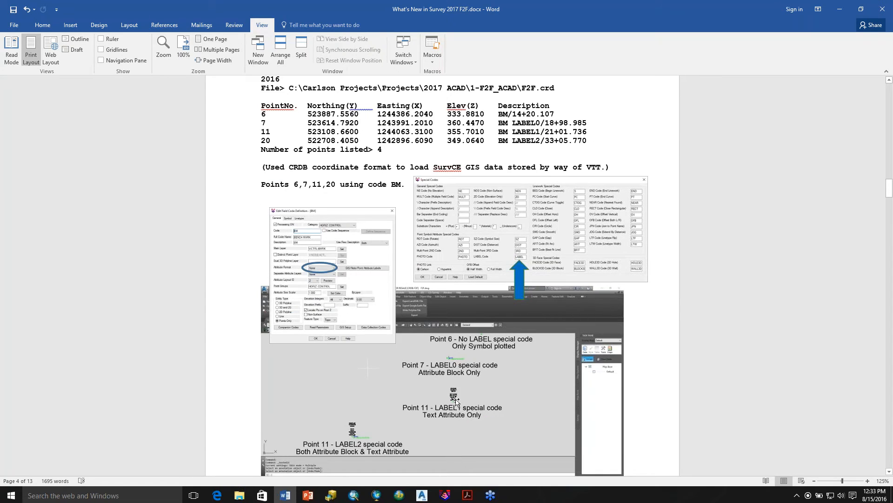
scroll(453, 397, "up", 1)
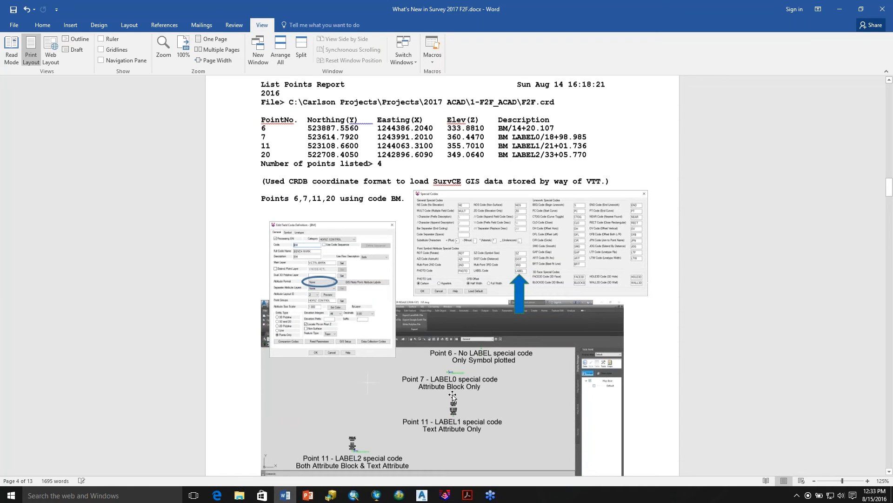
scroll(453, 396, "up", 1)
scroll(452, 396, "up", 2)
scroll(453, 396, "up", 1)
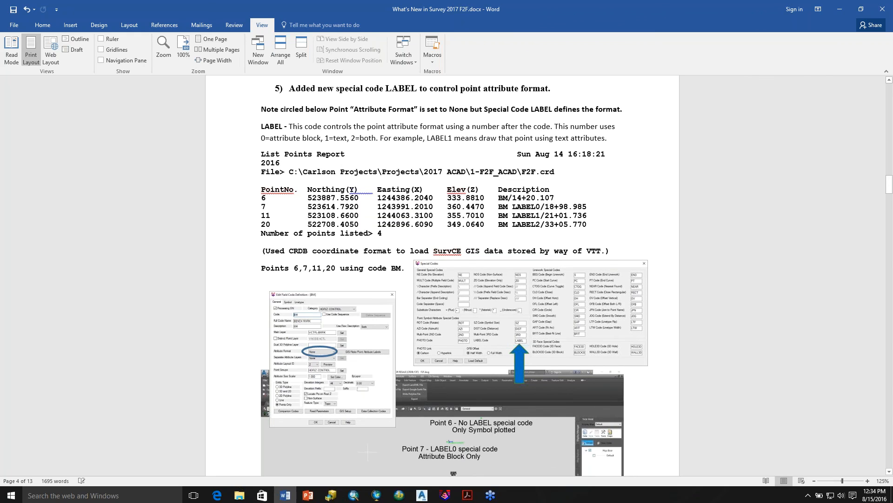
scroll(366, 419, "down", 3)
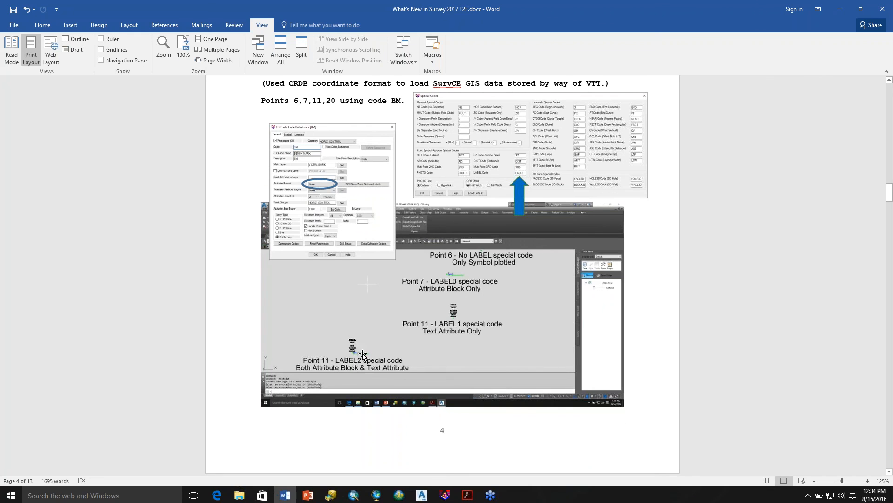